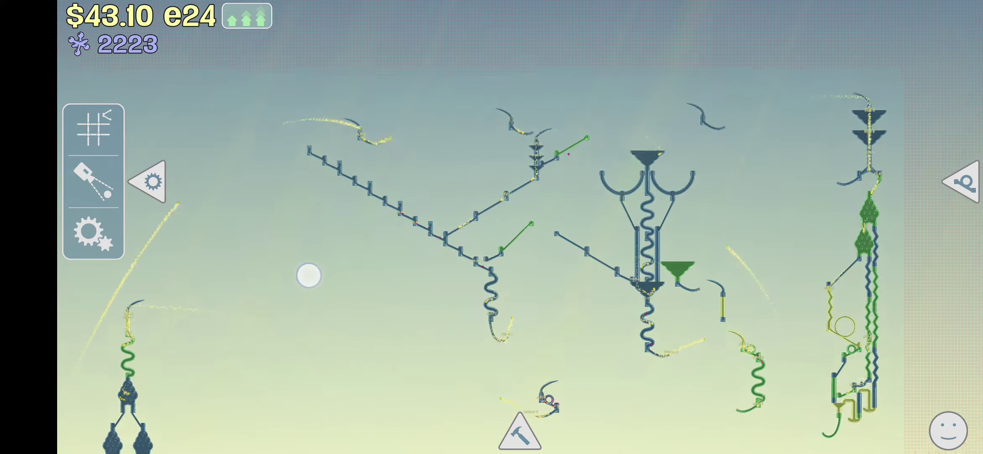
scroll(365, 215, "up", 5)
Pan and zoom along the zigzag ramps toward the spirals and funnel
left_click_drag(415, 355, 319, 304)
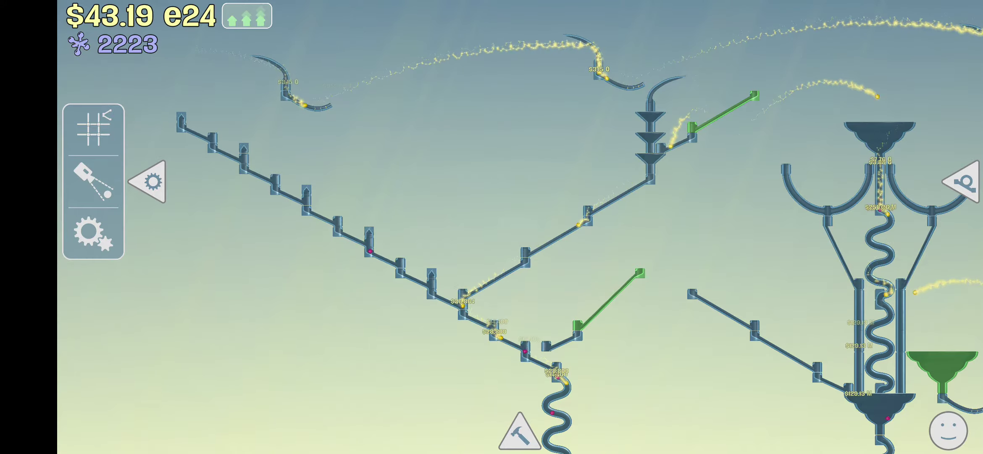
left_click_drag(595, 270, 560, 237)
left_click_drag(625, 338, 597, 288)
mouse_move(612, 314)
left_mouse_down()
mouse_move(612, 219)
mouse_move(589, 165)
left_mouse_up()
left_click_drag(582, 302, 554, 319)
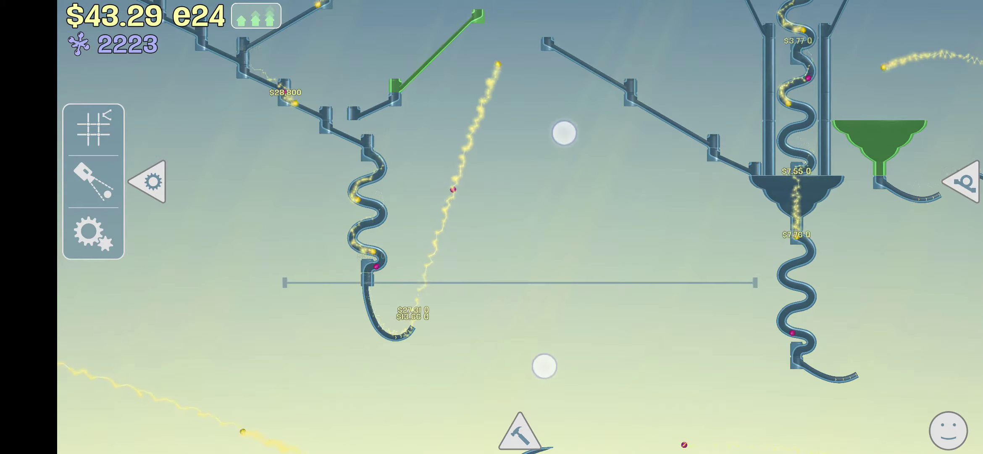
Zoom out, then close in on the central funnel tower and follow it downward
left_click_drag(561, 132, 557, 209)
left_click_drag(545, 364, 548, 303)
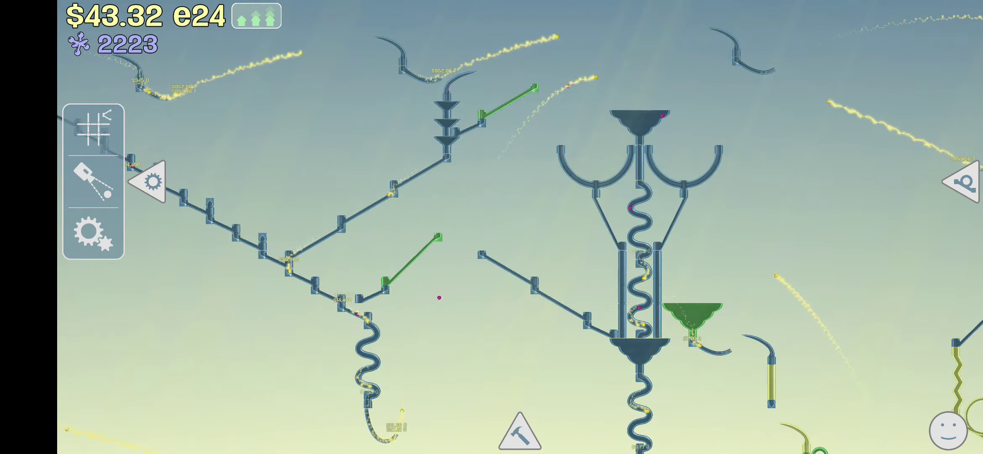
left_click_drag(796, 214, 751, 247)
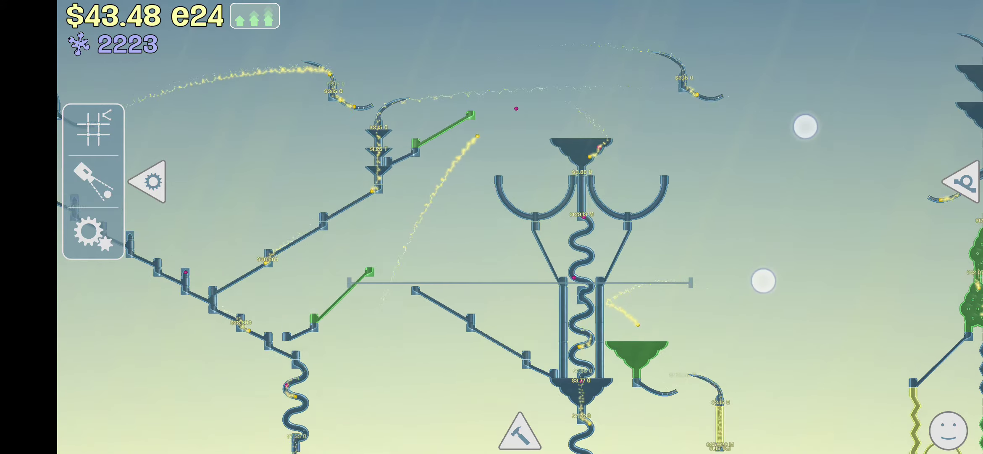
left_click_drag(803, 125, 783, 103)
left_click_drag(763, 279, 781, 315)
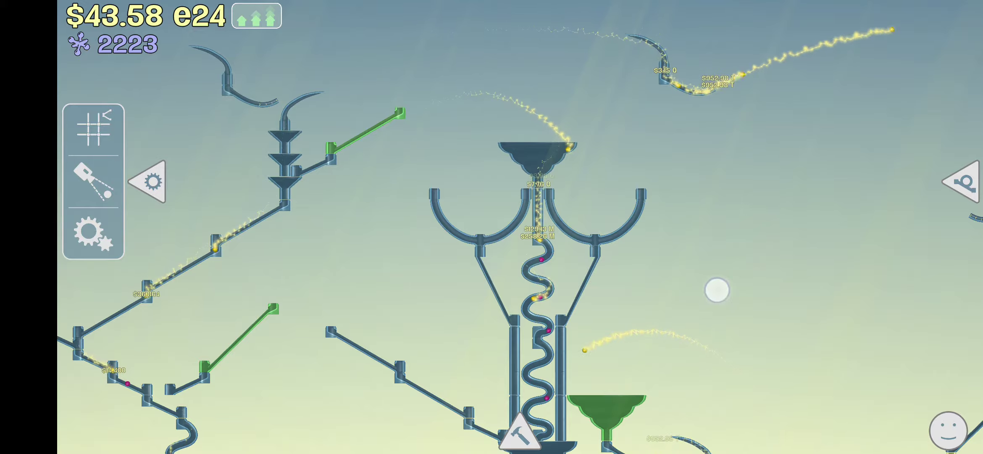
mouse_move(716, 289)
left_mouse_down()
mouse_move(730, 136)
mouse_move(717, 235)
mouse_move(753, 214)
mouse_move(755, 117)
left_mouse_up()
Pan below the funnel tower and move the loop piece on the green spiral
mouse_move(770, 184)
left_mouse_down()
mouse_move(768, 123)
mouse_move(783, 141)
left_mouse_up()
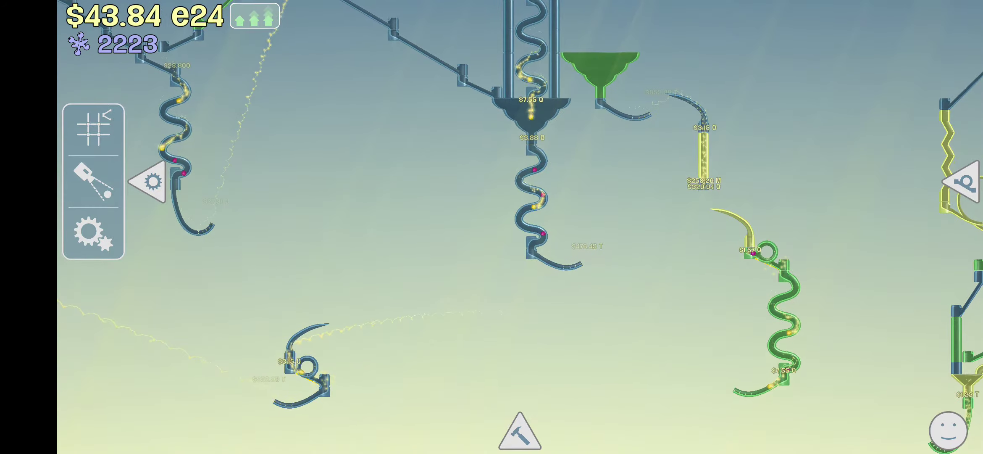
left_click_drag(831, 172, 709, 152)
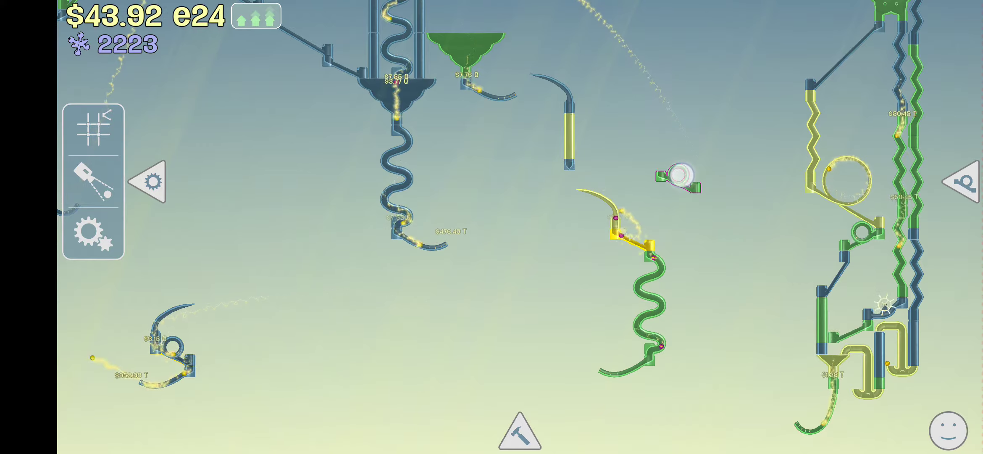
left_click_drag(671, 185, 635, 238)
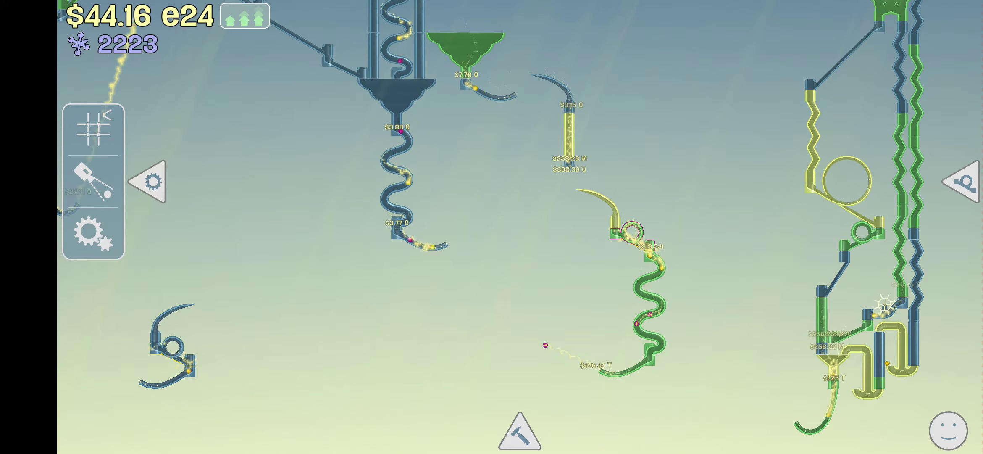
Centre the small lower catcher and move the small loop piece onto it
left_click_drag(710, 361, 891, 261)
left_click_drag(599, 335, 735, 331)
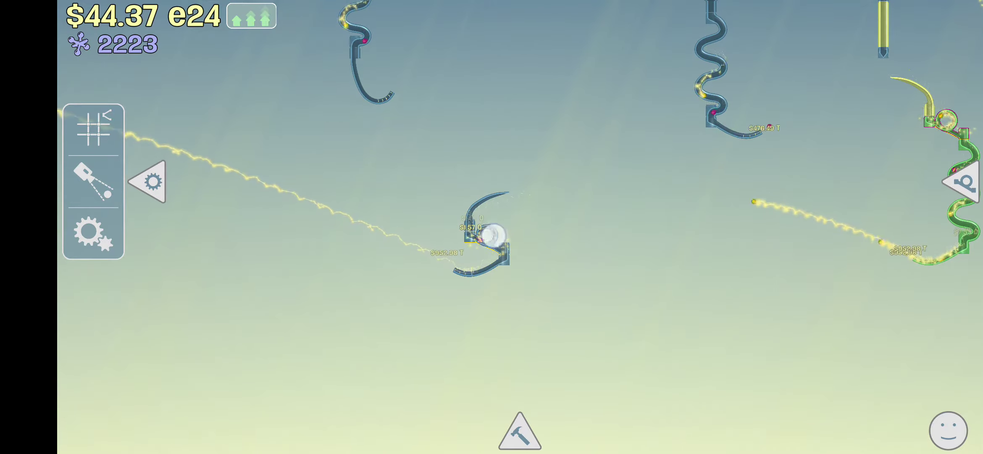
left_click_drag(486, 233, 558, 202)
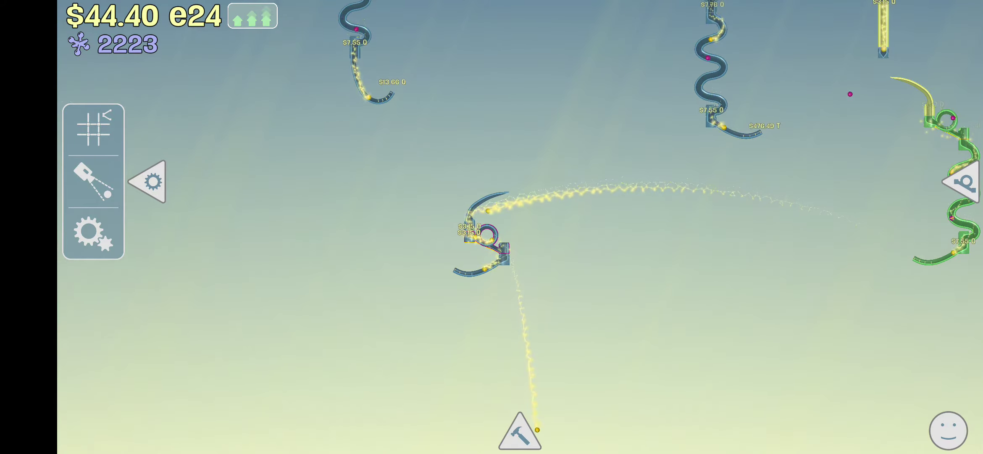
Zoom on the small catcher and place a curved track piece beneath it
left_click(567, 344)
scroll(566, 344, "down", 3)
scroll(591, 231, "up", 5)
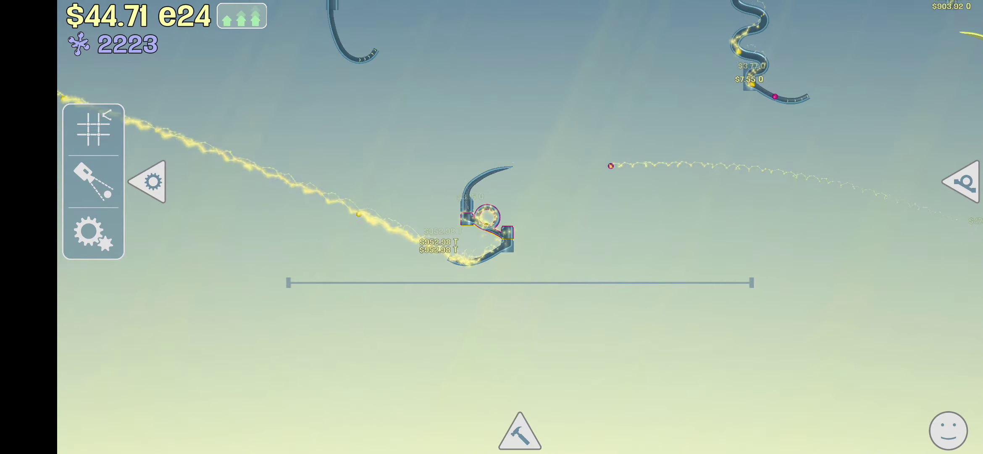
left_click_drag(492, 270, 511, 329)
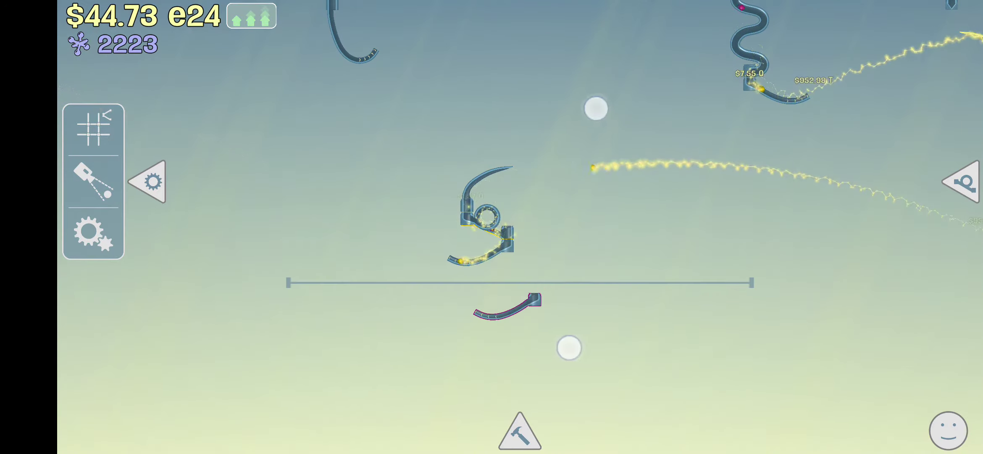
scroll(615, 222, "down", 3)
scroll(642, 219, "down", 3)
scroll(642, 220, "down", 3)
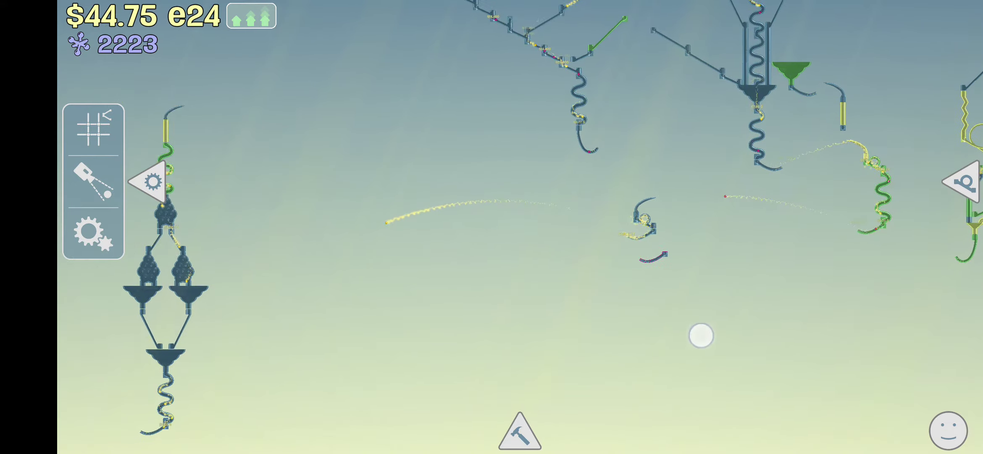
scroll(650, 244, "up", 5)
scroll(650, 244, "up", 2)
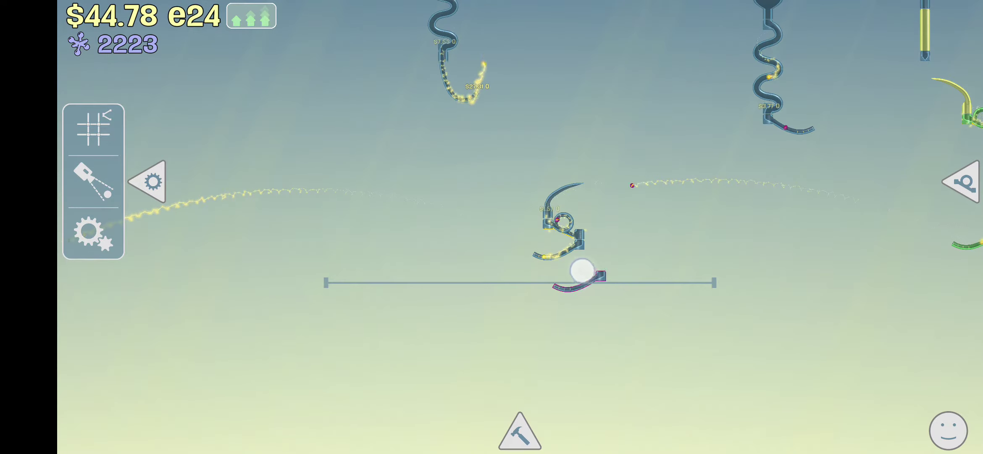
left_click(571, 258)
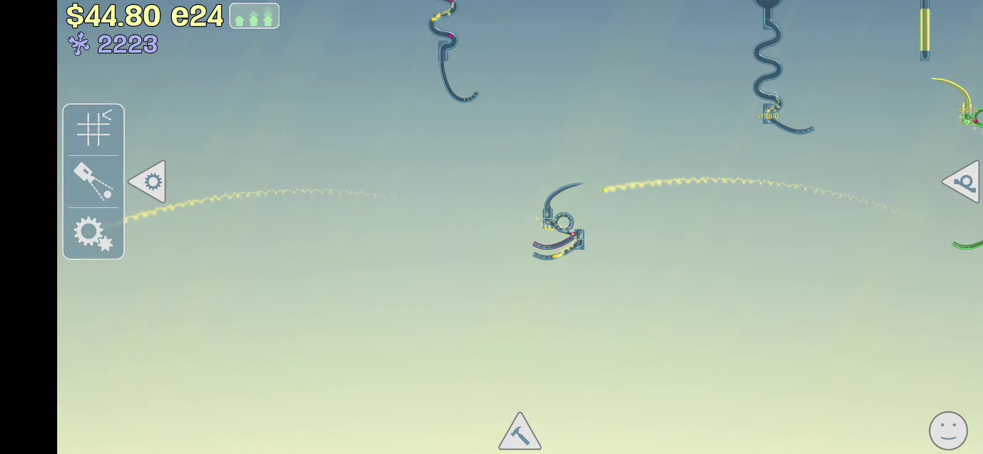
scroll(628, 196, "down", 3)
scroll(684, 321, "down", 2)
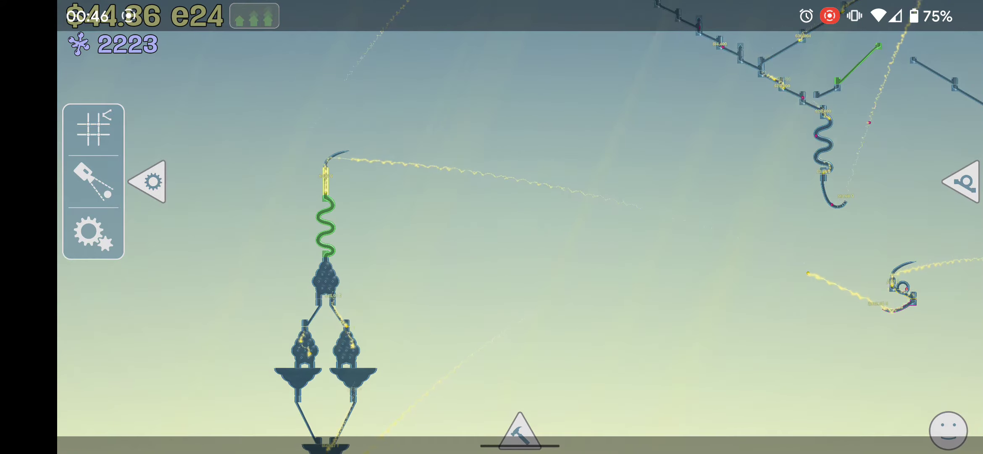
scroll(599, 230, "up", 2)
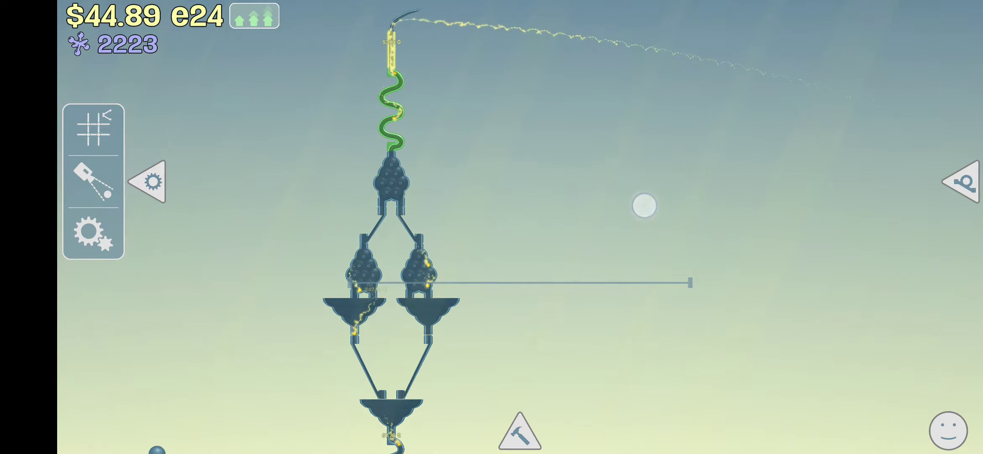
scroll(612, 207, "up", 3)
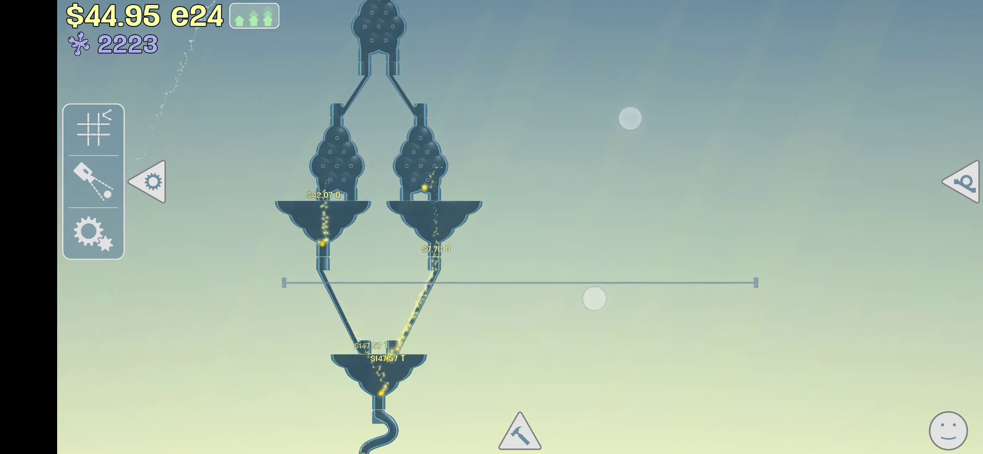
Centre the left catcher tower and pan down to its spiral
left_click_drag(593, 298, 686, 302)
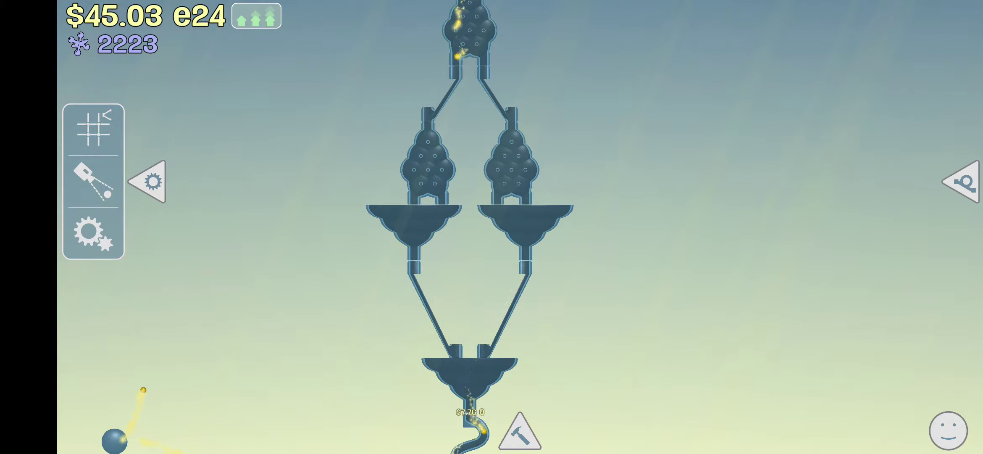
left_click_drag(625, 281, 625, 193)
scroll(673, 143, "down", 3)
scroll(686, 245, "down", 1)
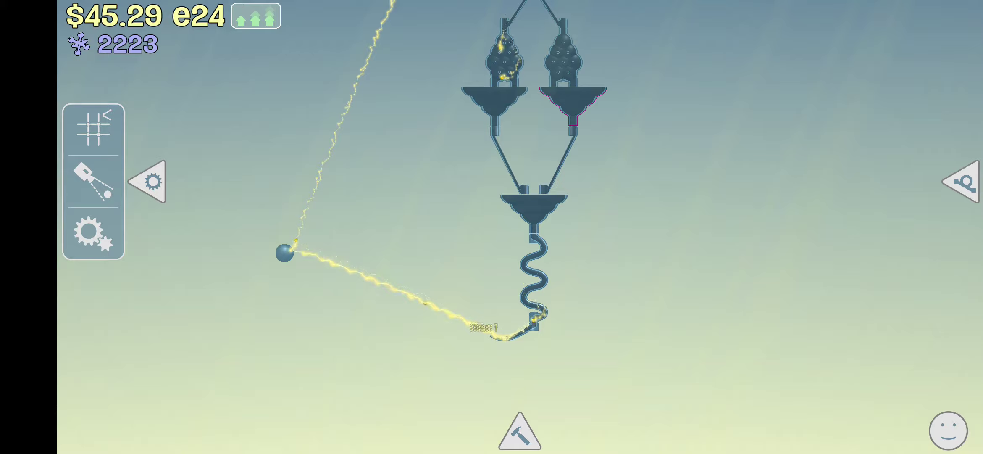
Pan out from the tower and survey the structures to the right
left_click_drag(676, 226, 676, 288)
scroll(726, 207, "down", 2)
left_click_drag(727, 189, 577, 316)
left_click_drag(691, 270, 610, 292)
left_click_drag(817, 99, 736, 89)
left_click_drag(700, 115, 640, 102)
left_click_drag(785, 163, 737, 173)
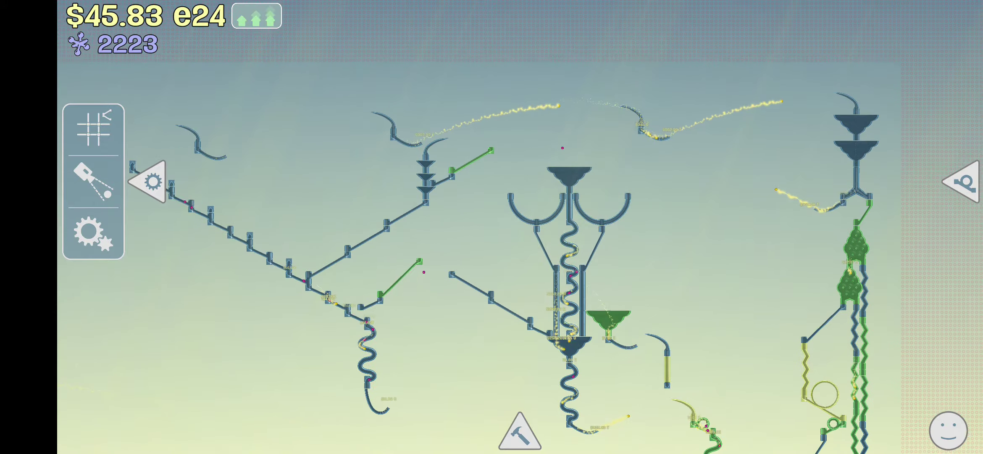
mouse_move(698, 226)
left_mouse_down()
mouse_move(677, 248)
mouse_move(599, 254)
left_mouse_up()
scroll(592, 285, "up", 3)
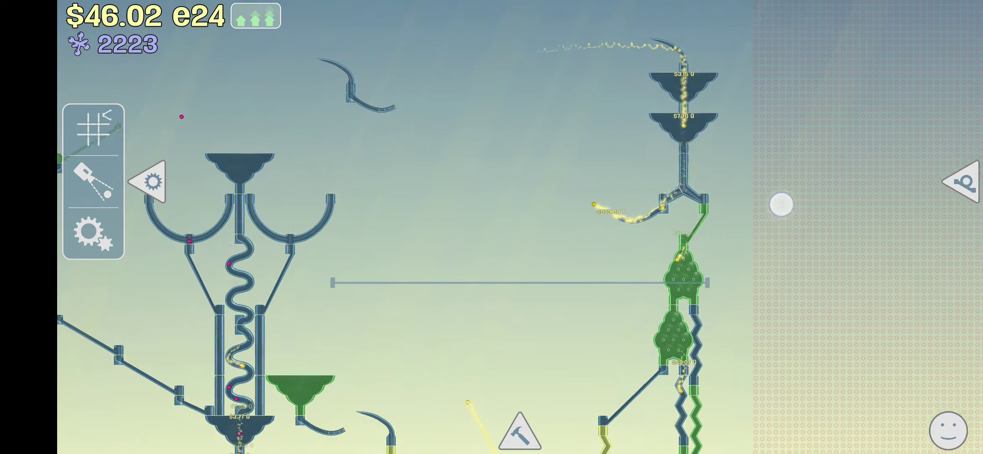
Zoom around the central funnel, then focus on the right-hand green catcher tower
left_click_drag(794, 246, 796, 66)
scroll(777, 176, "up", 3)
scroll(777, 176, "up", 1)
scroll(753, 177, "down", 3)
scroll(766, 175, "down", 2)
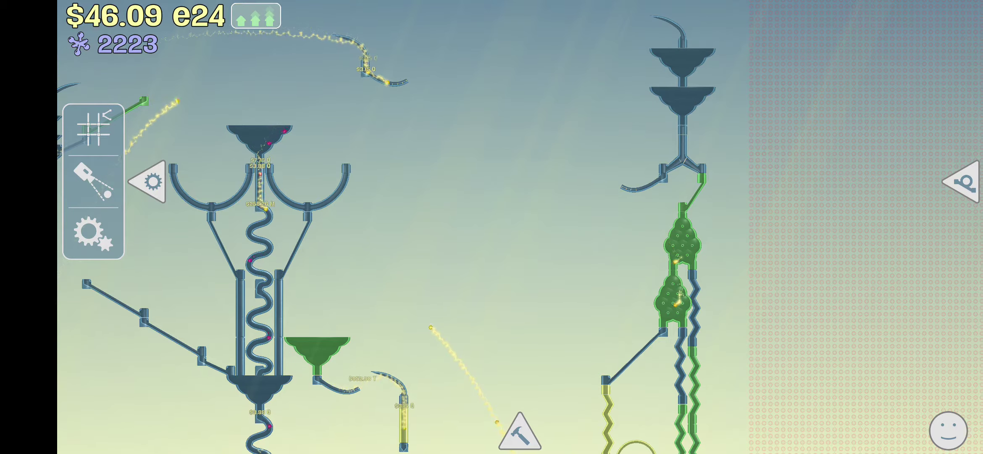
scroll(503, 303, "down", 3)
left_click_drag(503, 303, 598, 321)
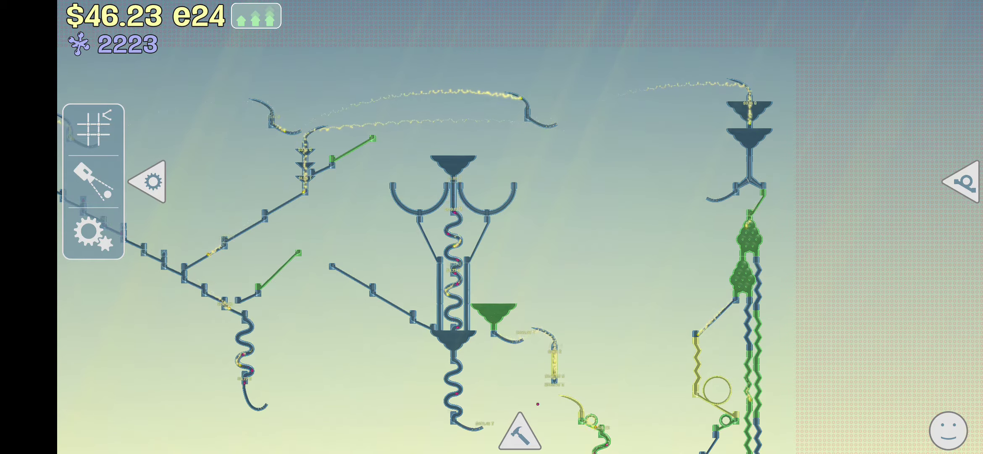
scroll(607, 170, "up", 2)
scroll(606, 169, "up", 2)
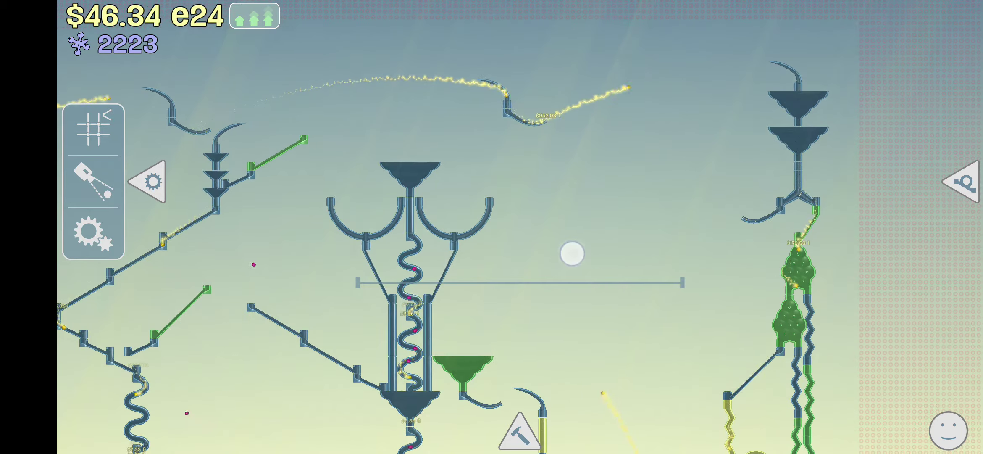
left_click_drag(571, 253, 614, 230)
left_click_drag(652, 299, 688, 299)
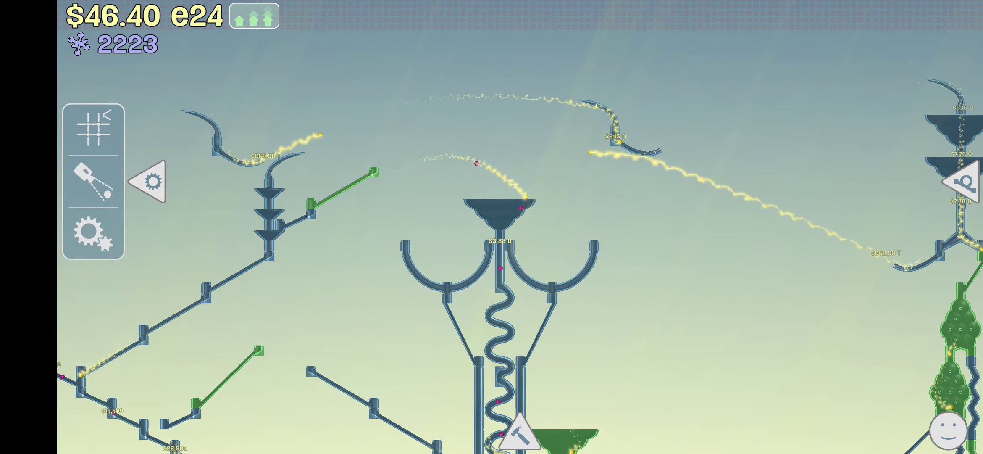
mouse_move(676, 254)
left_mouse_down()
mouse_move(755, 266)
mouse_move(702, 288)
mouse_move(737, 303)
left_mouse_up()
mouse_move(944, 308)
left_mouse_down()
mouse_move(756, 287)
mouse_move(794, 85)
left_mouse_up()
left_click_drag(744, 251, 763, 194)
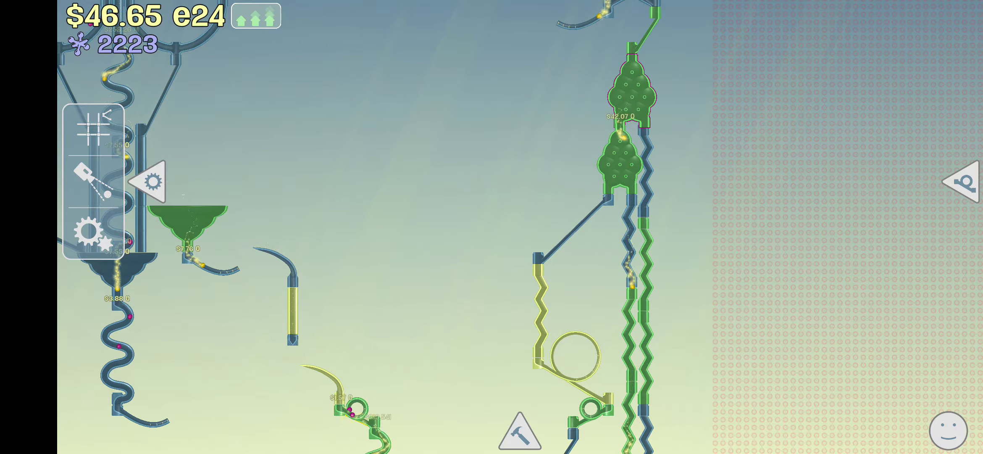
Look down the green wavy track to the bottom of the green catcher tower
left_click_drag(767, 211, 773, 177)
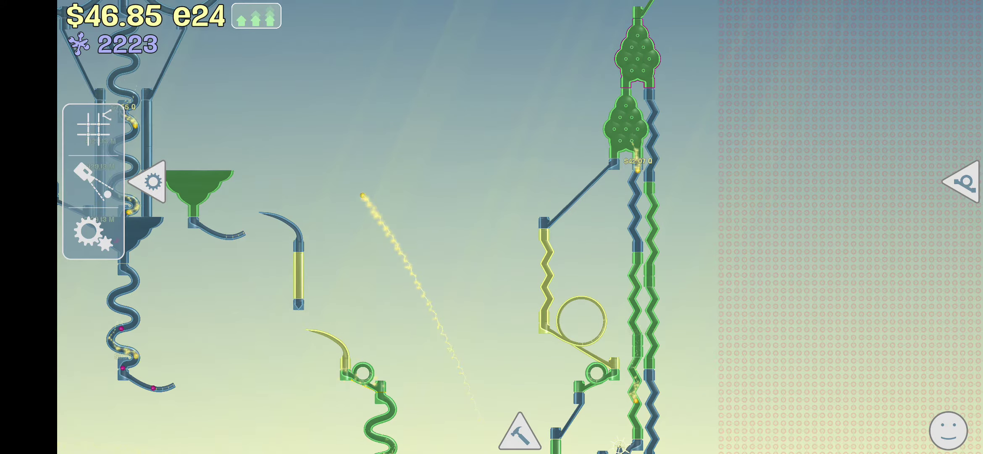
mouse_move(762, 261)
left_mouse_down()
mouse_move(760, 197)
mouse_move(757, 281)
mouse_move(750, 171)
left_mouse_up()
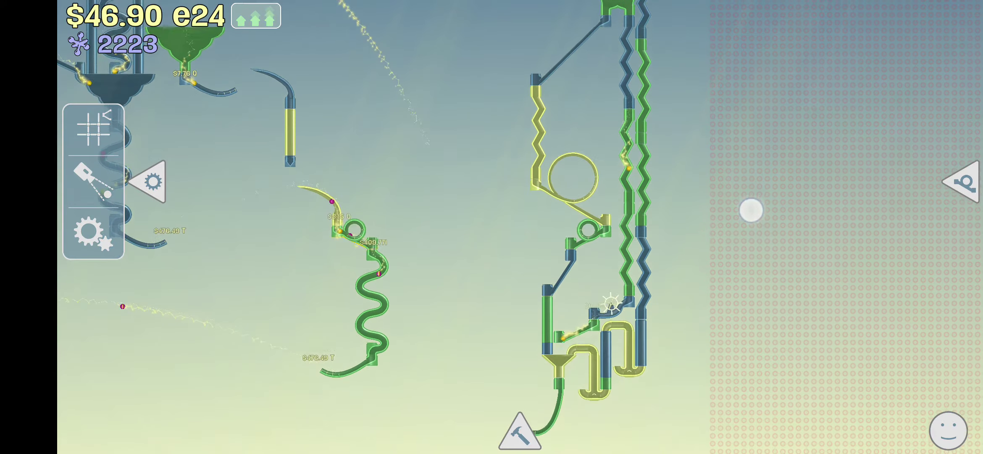
left_click_drag(744, 261, 753, 213)
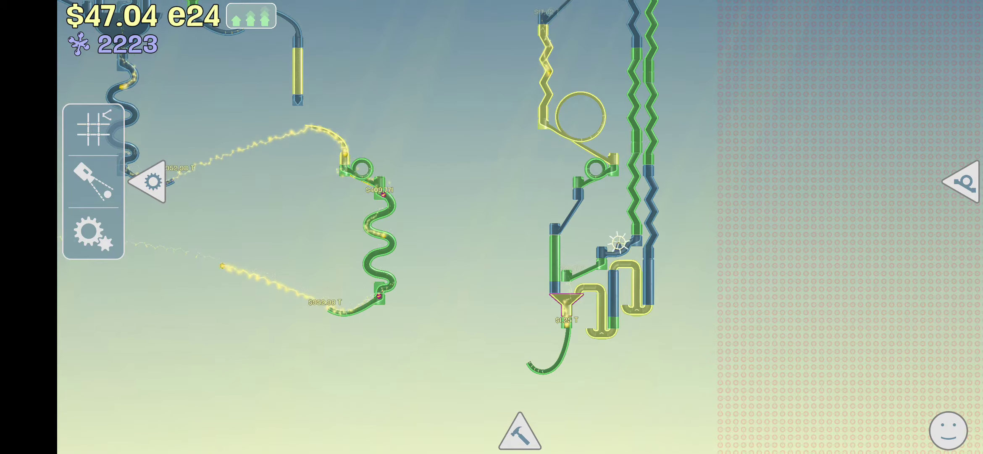
Pan back to the dark funnel spiral and zoom in on the yellow straight tube
left_click_drag(759, 186, 797, 269)
left_click_drag(775, 196, 815, 246)
left_click_drag(534, 209, 629, 276)
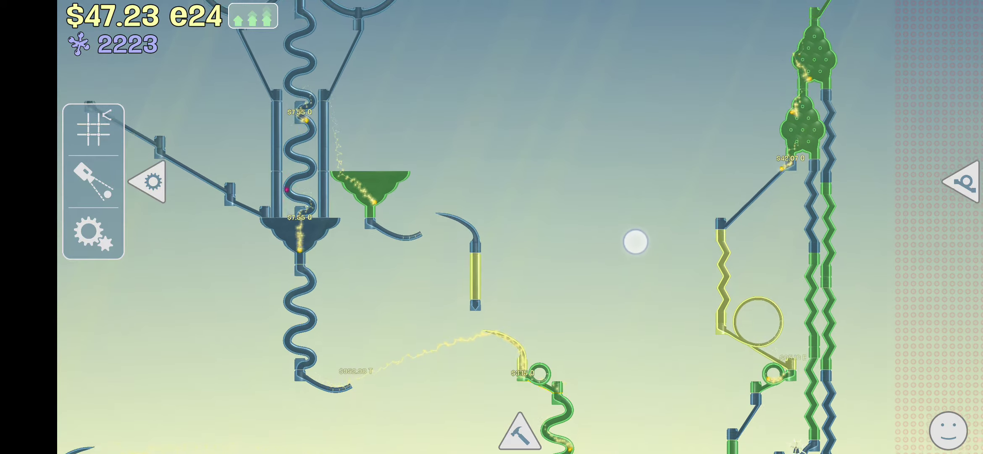
left_click_drag(637, 242, 628, 217)
scroll(619, 177, "up", 3)
left_click_drag(620, 293, 626, 284)
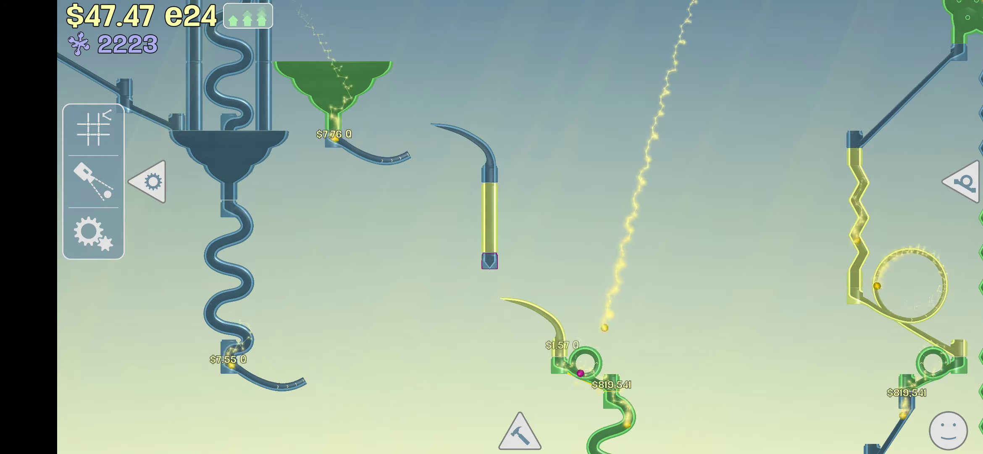
scroll(668, 281, "down", 3)
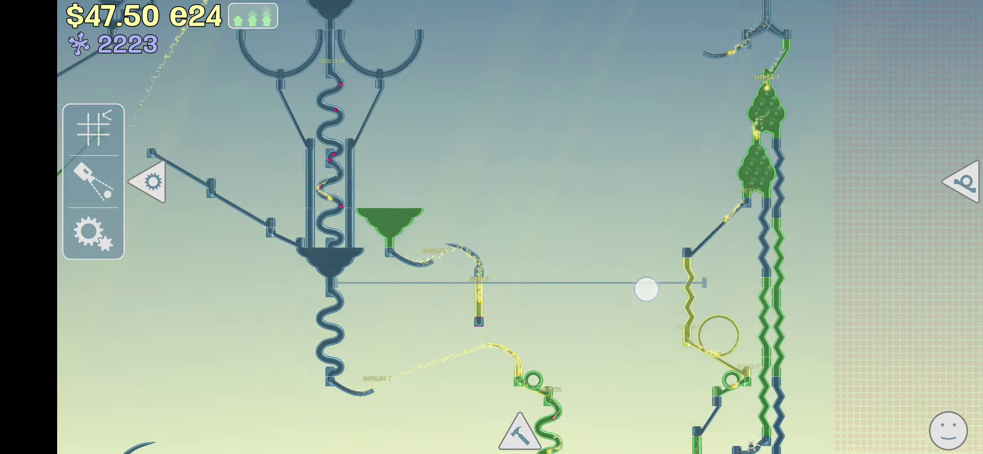
Pan from the green wavy track over to the left-hand staircase ramps
left_click_drag(594, 312, 630, 170)
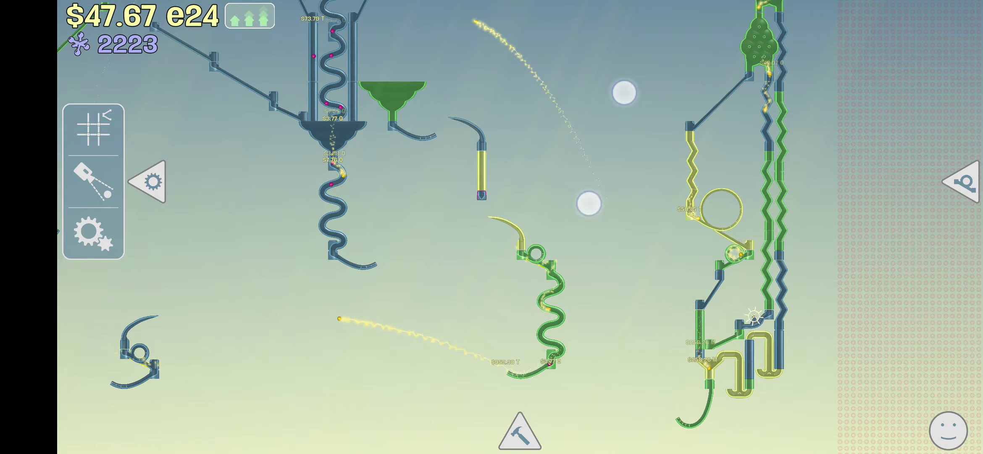
scroll(606, 148, "up", 3)
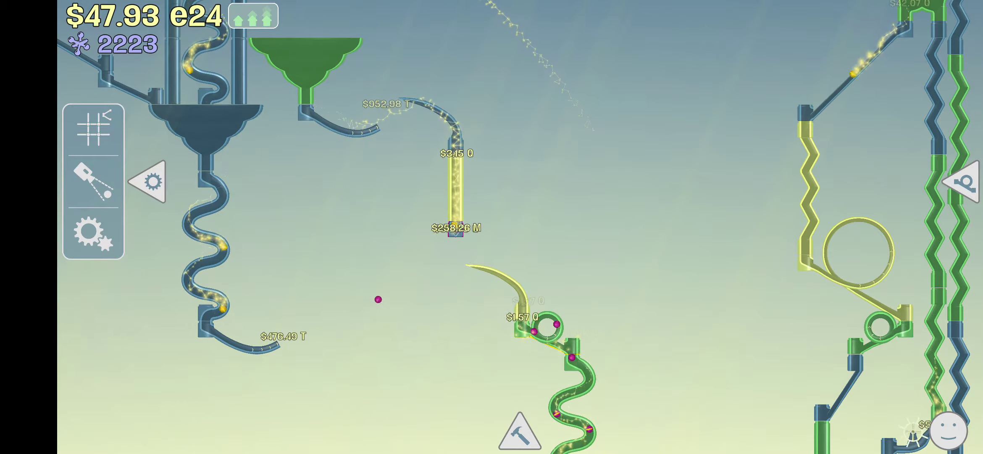
scroll(466, 285, "down", 3)
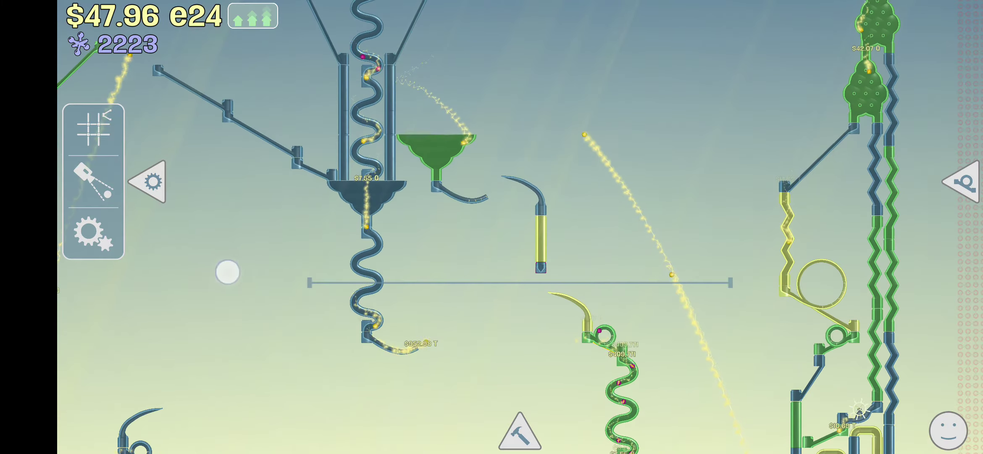
left_click_drag(228, 273, 445, 331)
left_click(301, 326)
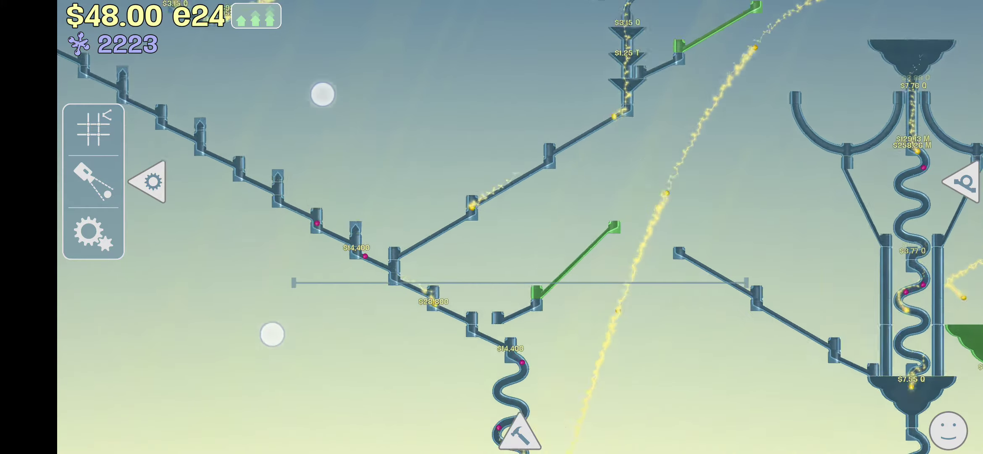
scroll(297, 212, "up", 5)
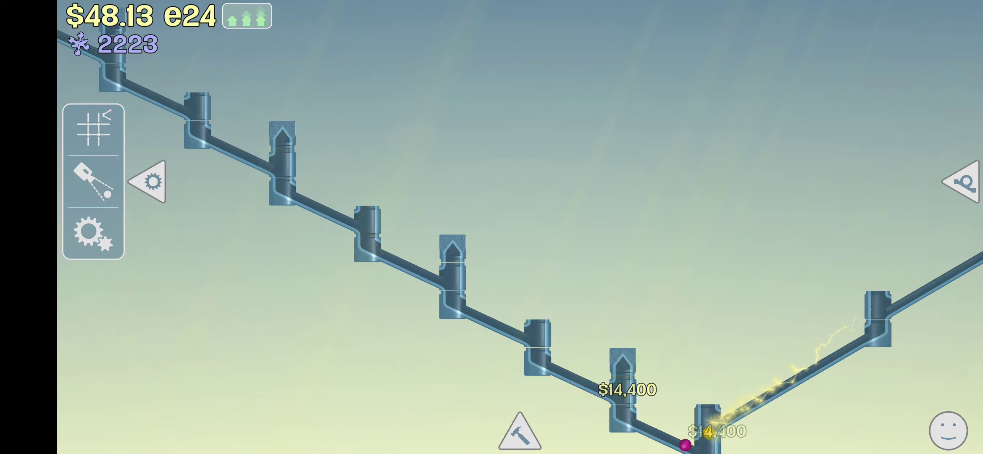
Turn on Marble Cam to follow a marble down the staircase, then drag away
left_click(93, 180)
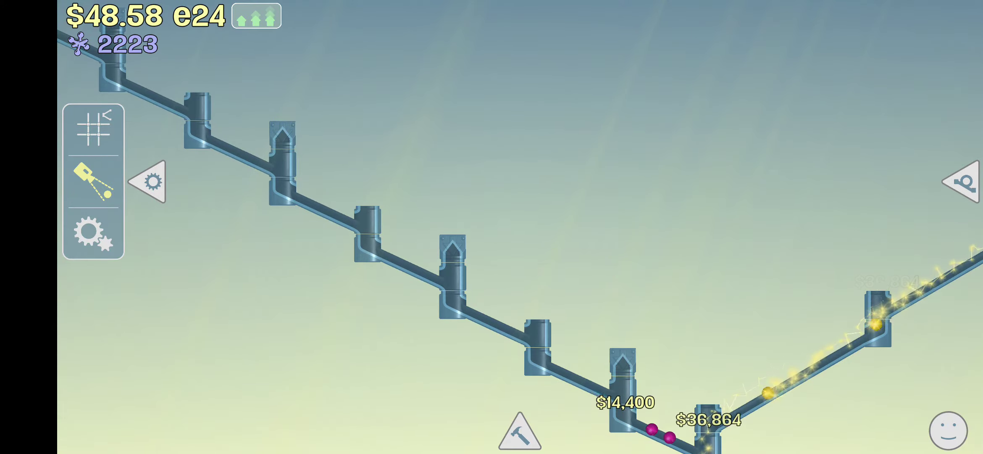
left_click_drag(660, 253, 709, 210)
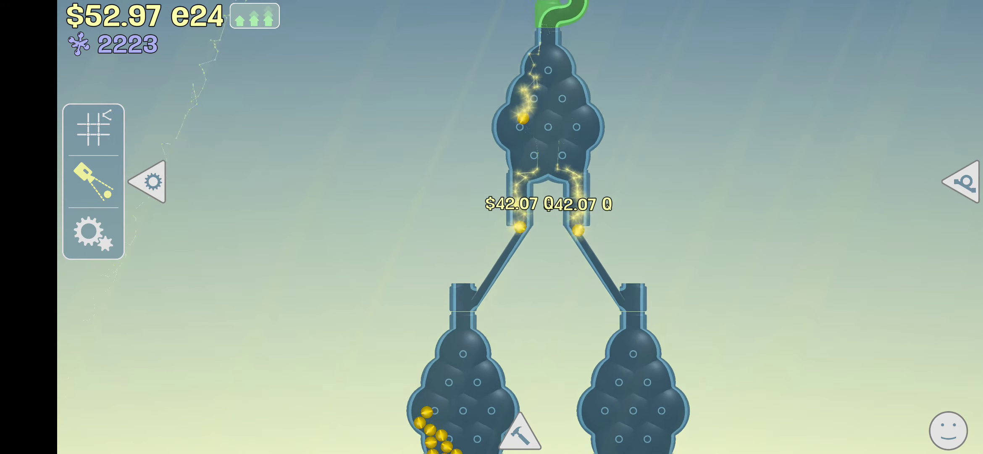
scroll(520, 282, "down", 3)
Open and close Settings, then show the spiral below the twin funnels
left_click(93, 232)
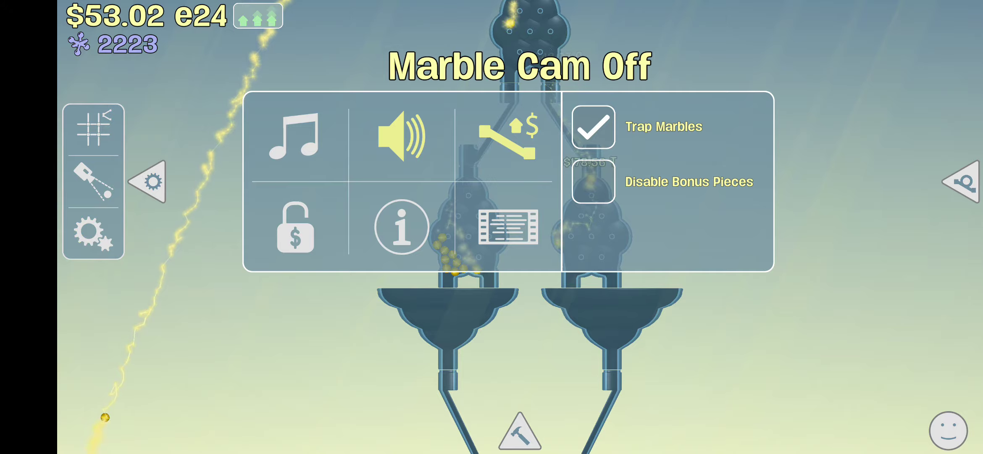
left_click(272, 347)
scroll(782, 247, "up", 3)
left_click_drag(782, 247, 776, 204)
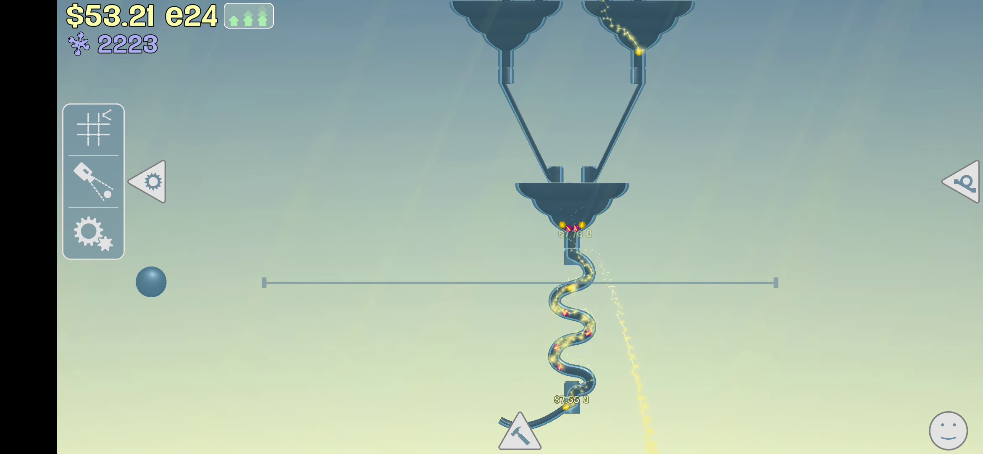
scroll(757, 272, "down", 2)
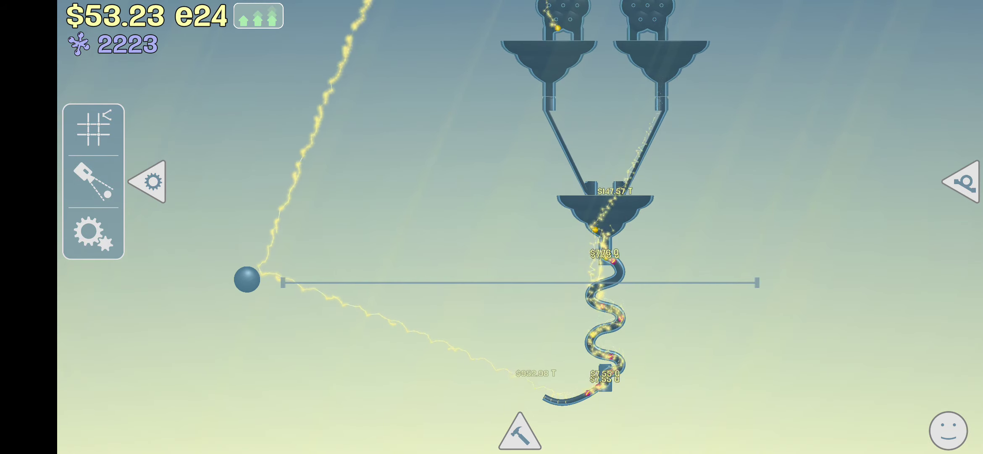
scroll(774, 194, "down", 1)
scroll(789, 180, "down", 1)
Pan over the upper ramps to the right-hand funnel tower, then pull down the notification shade
left_click_drag(755, 254, 661, 310)
mouse_move(553, 321)
left_mouse_down()
mouse_move(597, 368)
mouse_move(456, 333)
left_mouse_up()
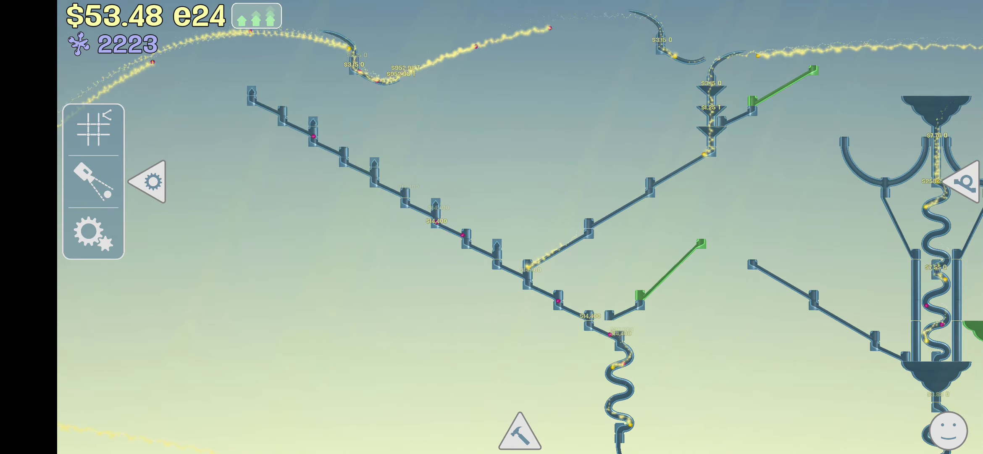
left_click_drag(737, 330, 583, 330)
scroll(807, 254, "up", 5)
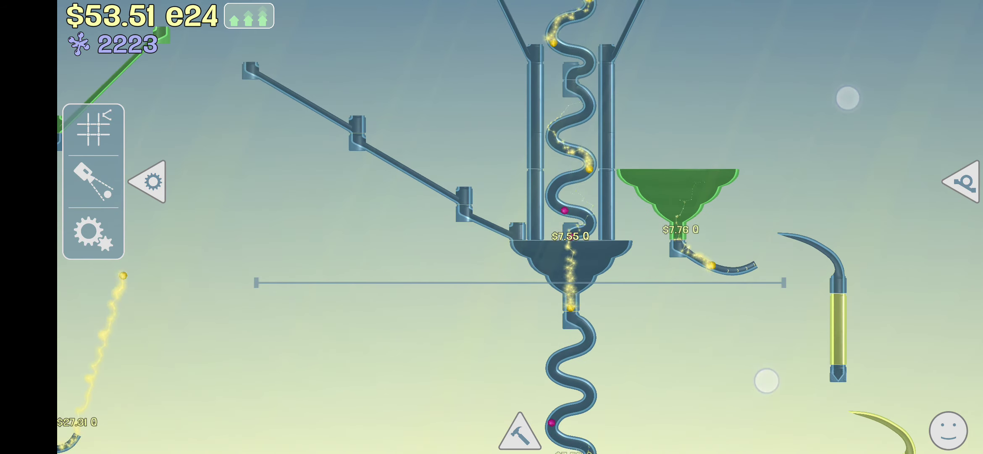
scroll(814, 136, "up", 5)
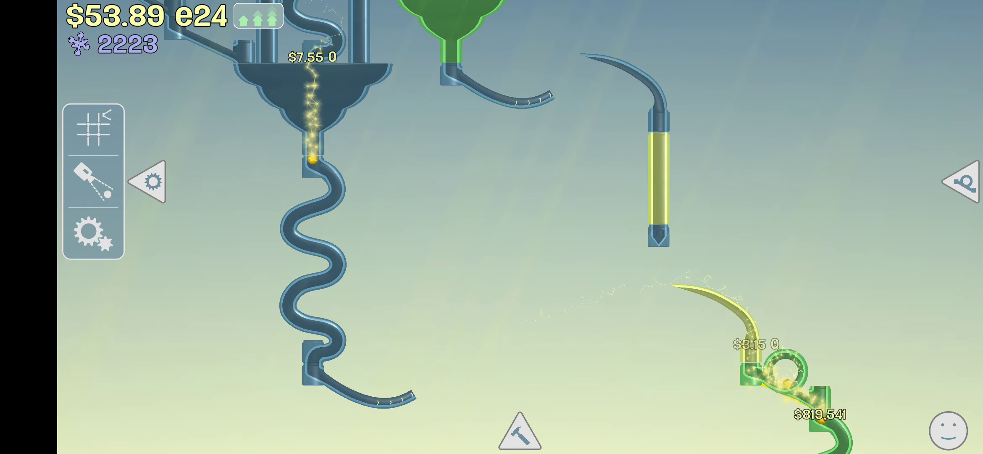
left_click_drag(492, 8, 491, 269)
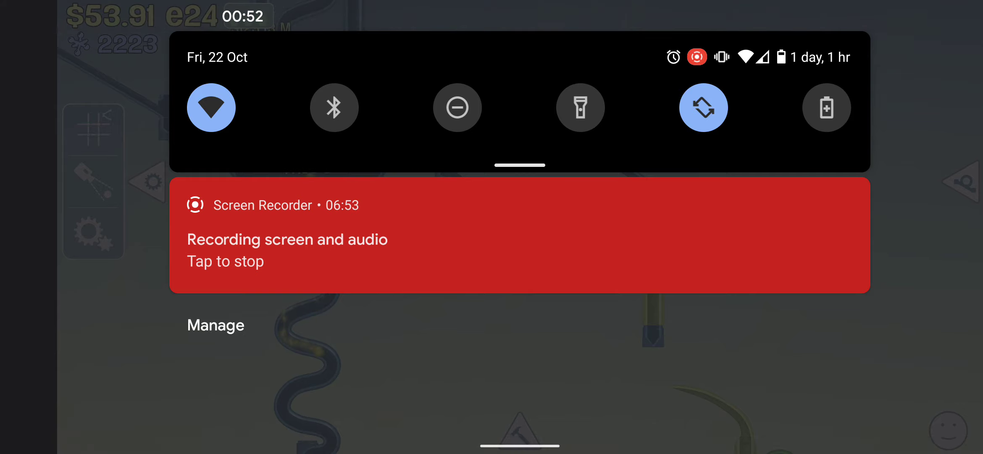